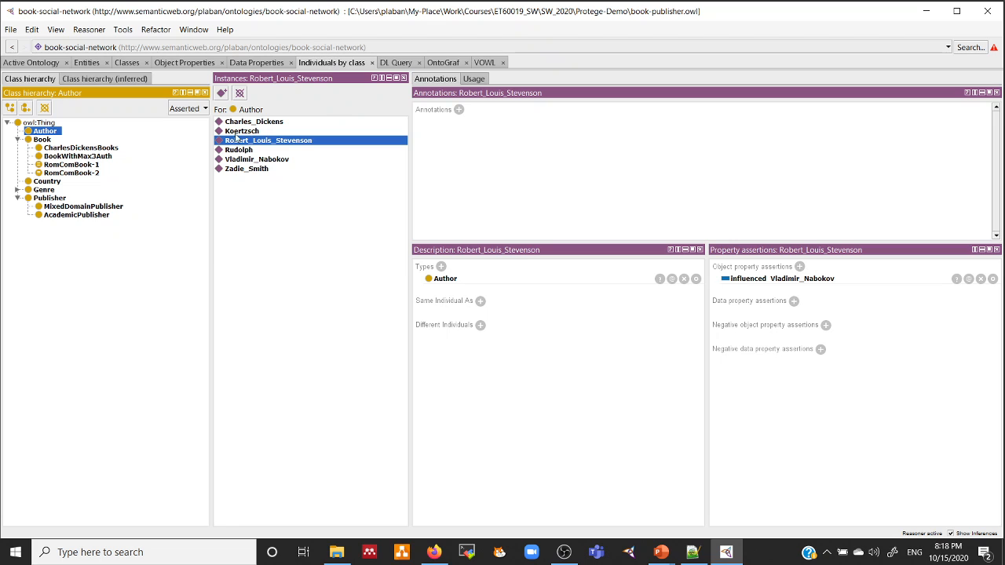
Show the types and property assertions of the Great_Expectations individual in the Book class.
left_click(43, 139)
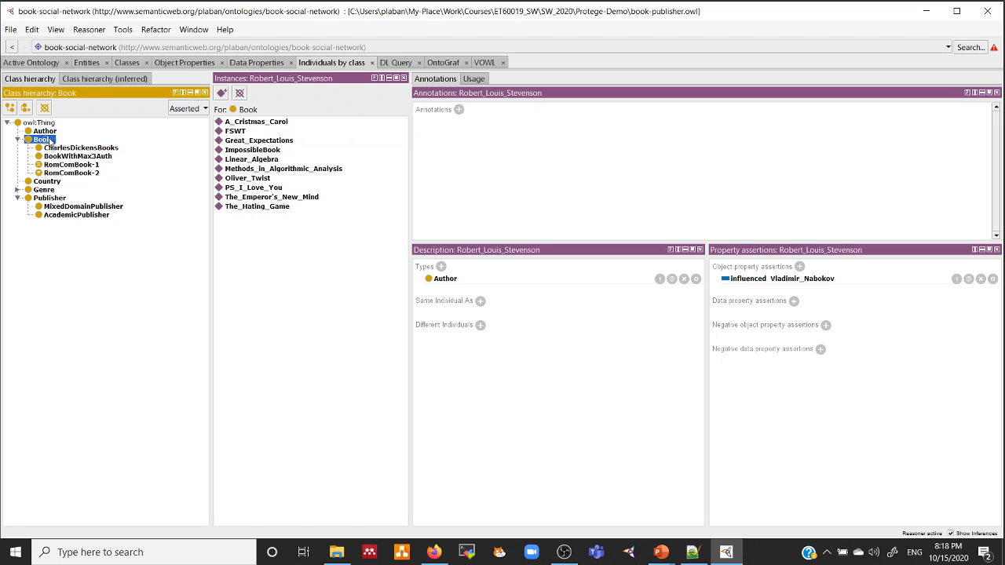
left_click(261, 142)
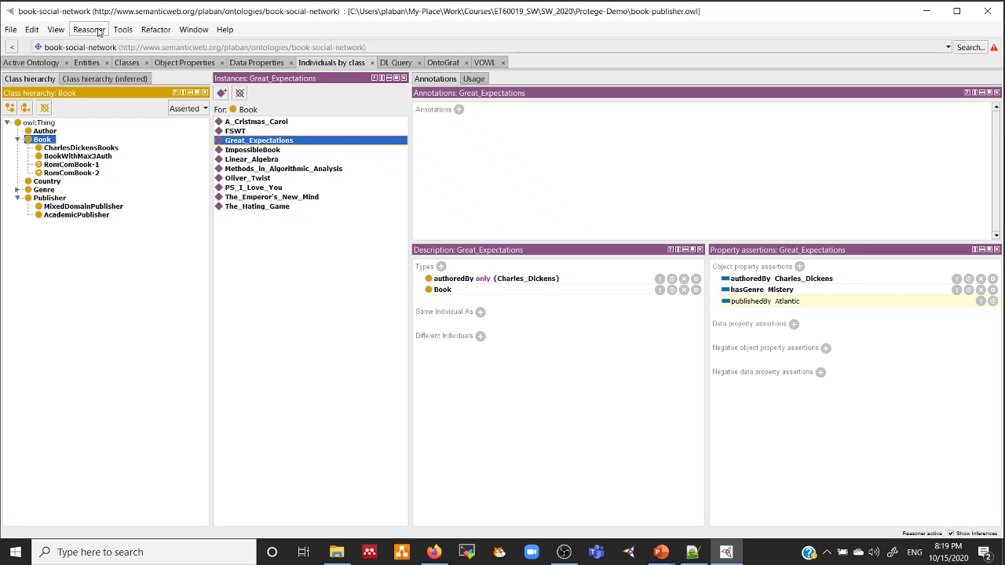
Replace the DL query expression with Book and (not (hasGenre some Academic)).
left_click(388, 63)
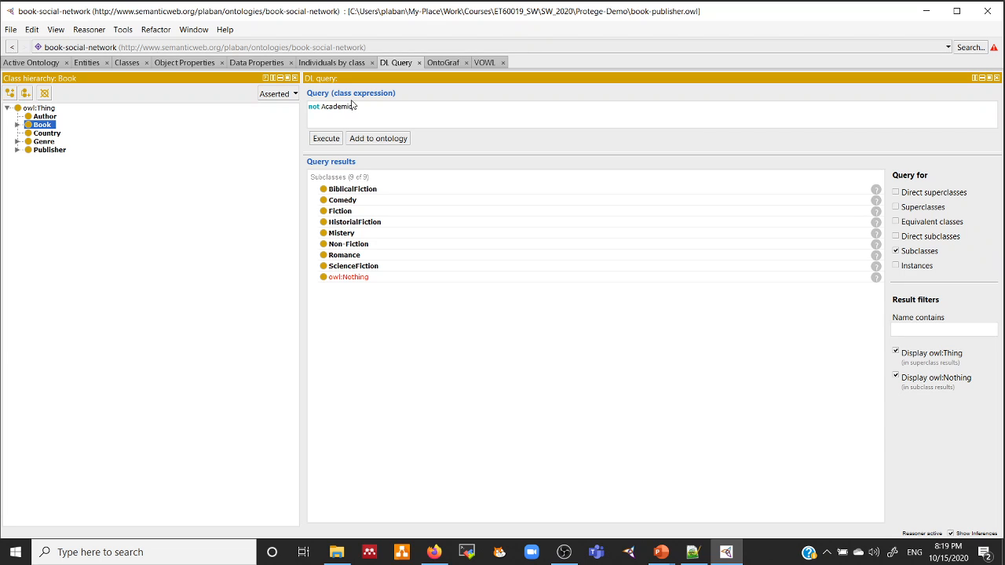
key("BackSpace")
key("BackSpace")
key("BackSpace")
key("BackSpace")
key("BackSpace")
key("BackSpace")
key("BackSpace")
key("BackSpace")
key("BackSpace")
key("BackSpace")
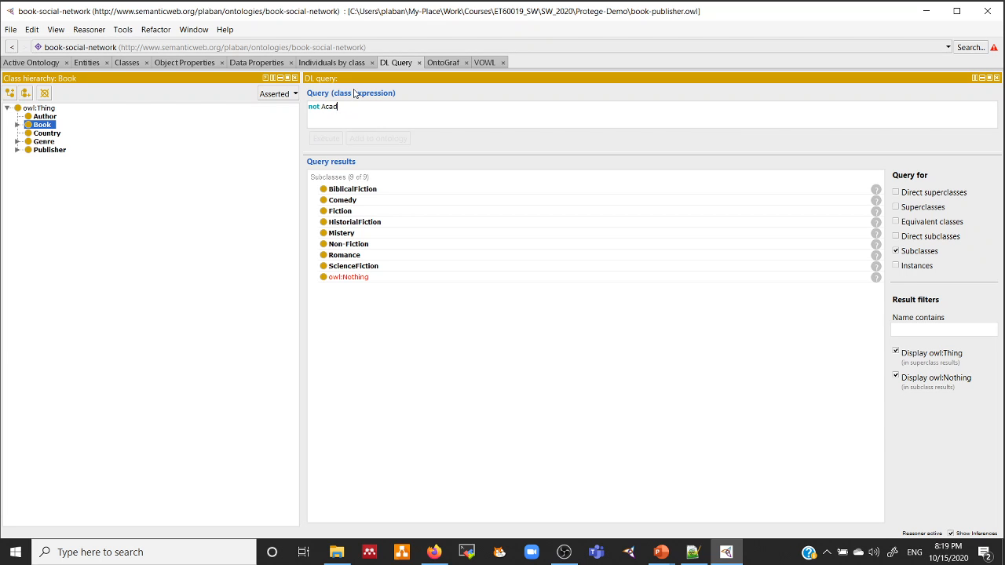
key("BackSpace")
key("BackSpace")
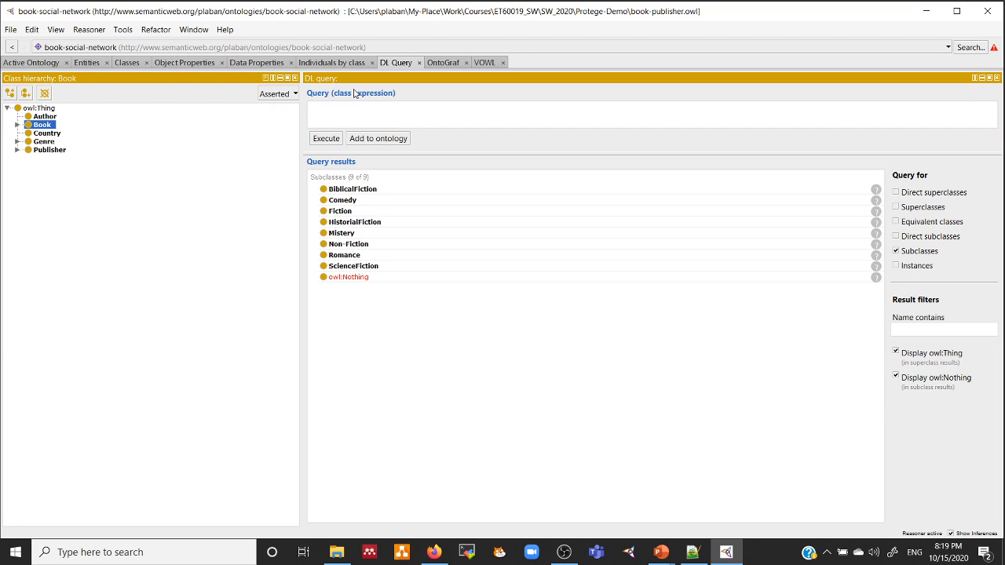
type("Book and (authoredBy some {Charles_Dickens})")
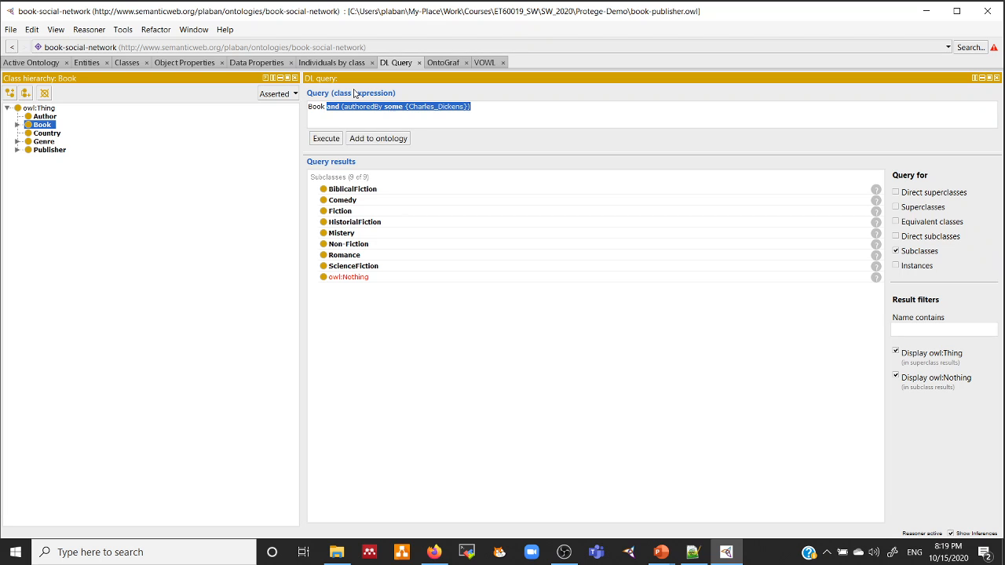
type("and n")
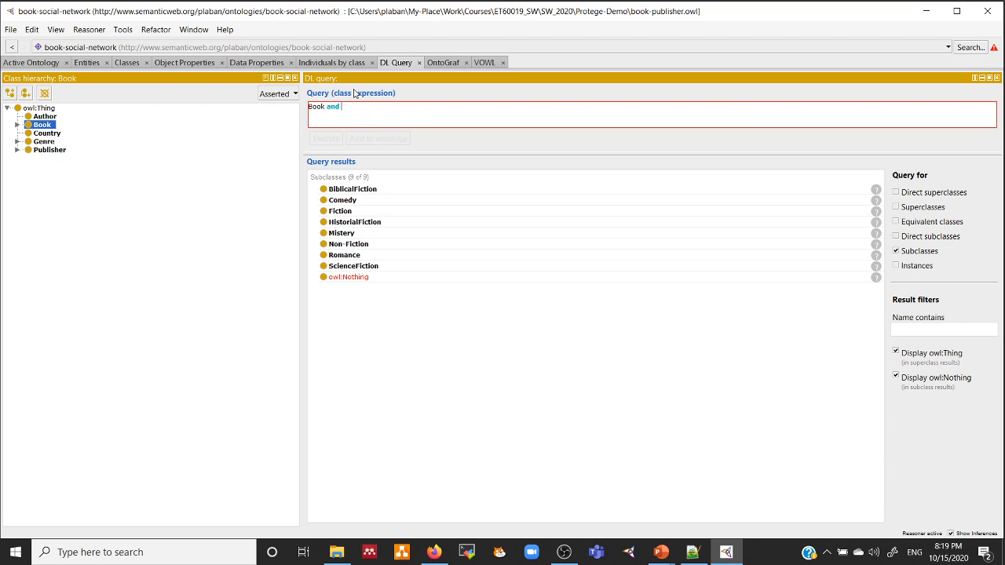
key("BackSpace")
type("()")
type("not ")
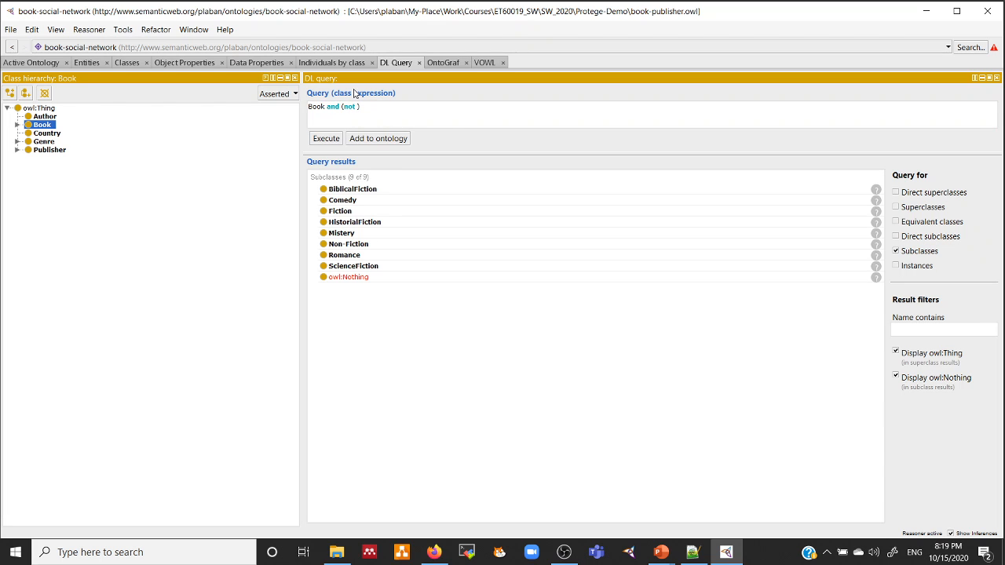
type("(has")
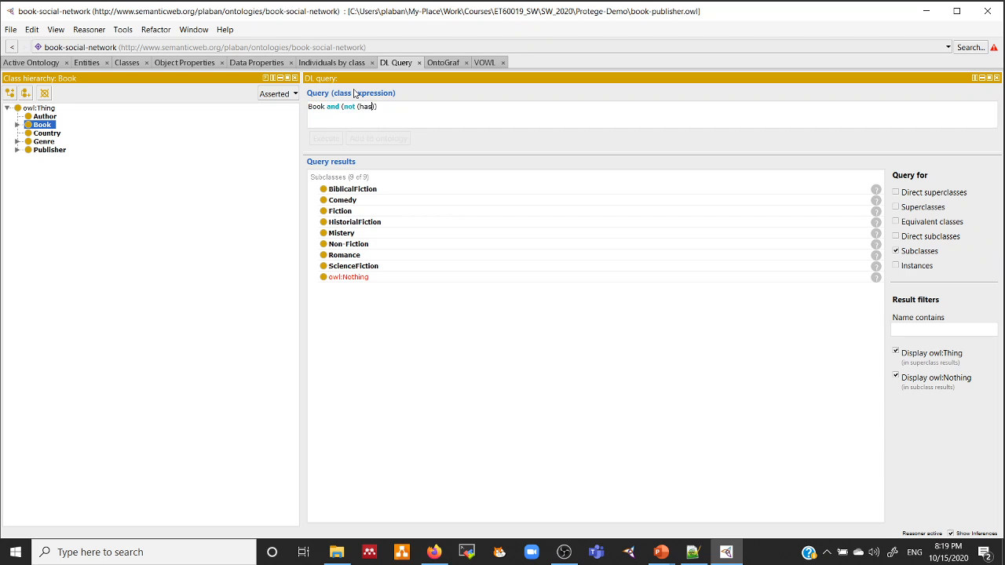
type("Genre some ")
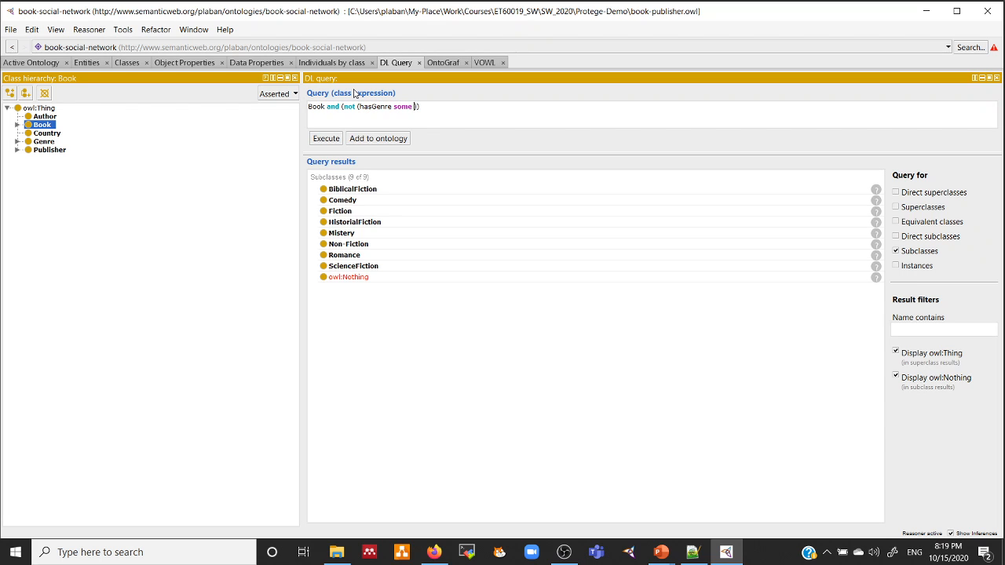
type("Academic")
Limit the DL query output to instances, leaving out subclasses, and execute the query.
left_click(896, 266)
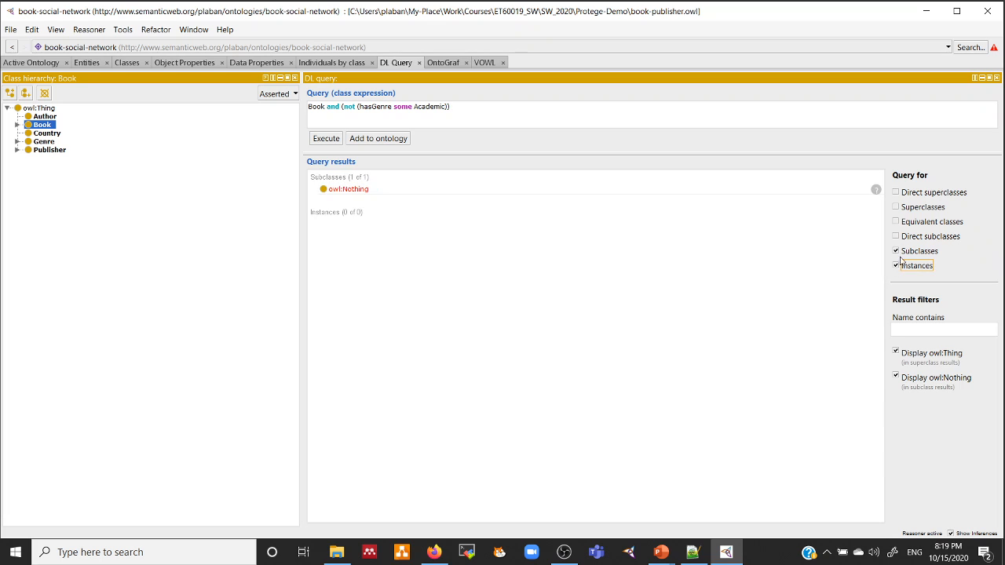
left_click(896, 251)
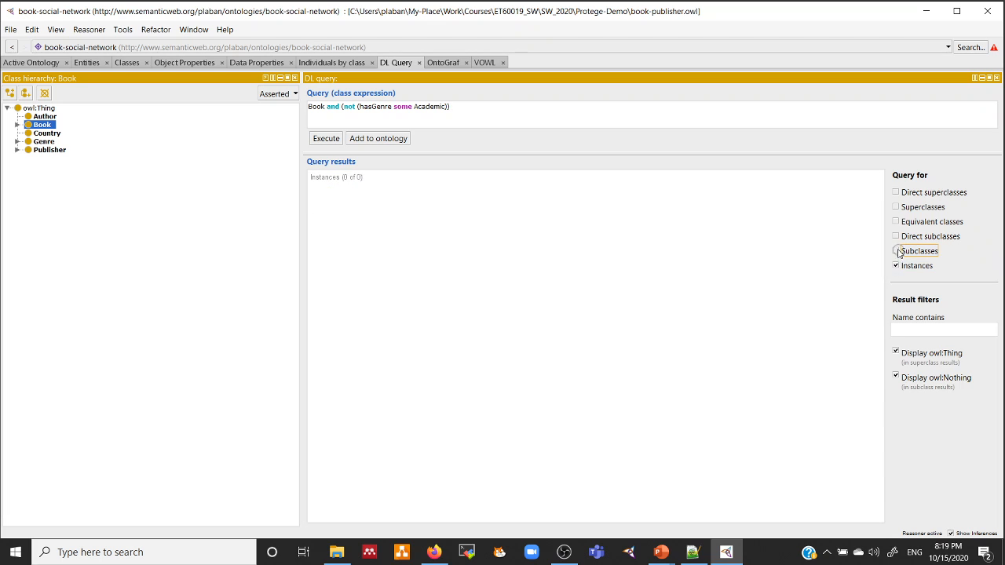
left_click(327, 139)
Check the genre assertion and types of the Great_Expectations book individual again.
left_click(332, 63)
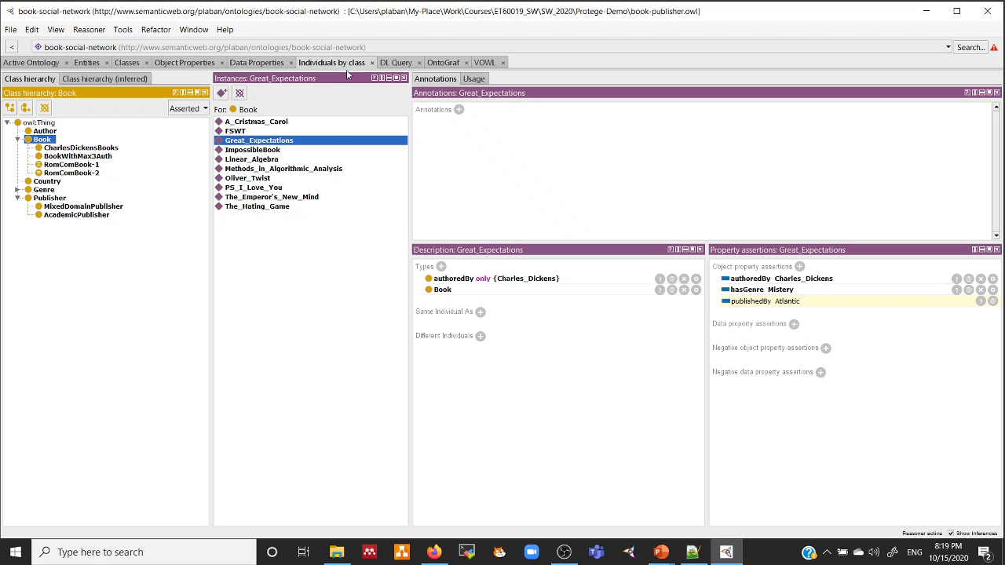
left_click(400, 65)
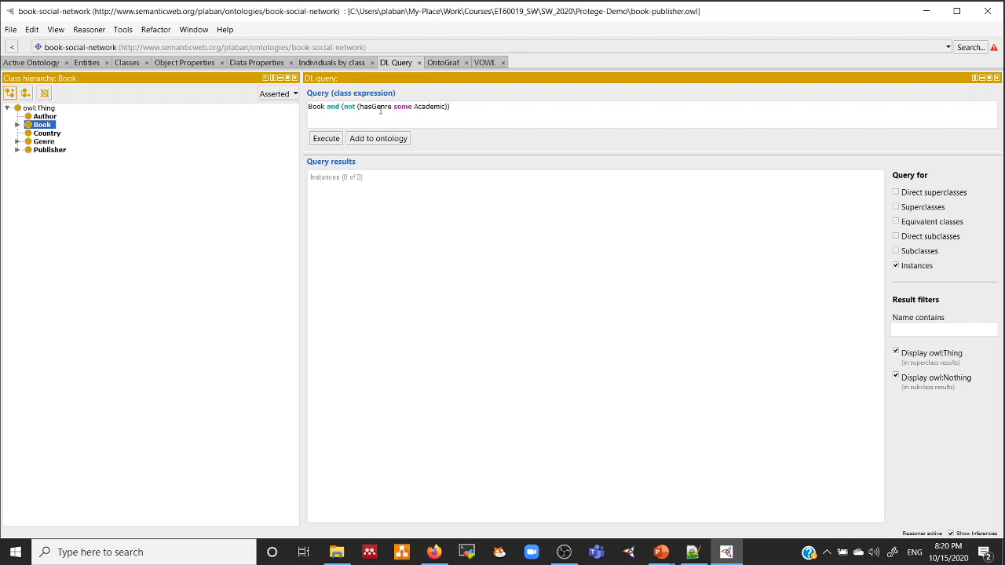
Append the alternative restriction (hasGenre only (not Academic)) to the end of the DL query expression.
left_click(463, 108)
key("shift+Left")
key("shift+Left")
key("shift+Left")
key("shift+Left")
key("shift+Left")
key("shift+Left")
key("shift+Left")
key("shift+Left")
key("shift+Left")
key("shift+Left")
key("shift+Left")
key("shift+Left")
key("shift+Left")
key("shift+Left")
key("shift+Left")
key("shift+Left")
key("shift+Left")
key("shift+Left")
key("shift+Left")
key("shift+Left")
key("Right")
key("BackSpace")
key("BackSpace")
type("(")
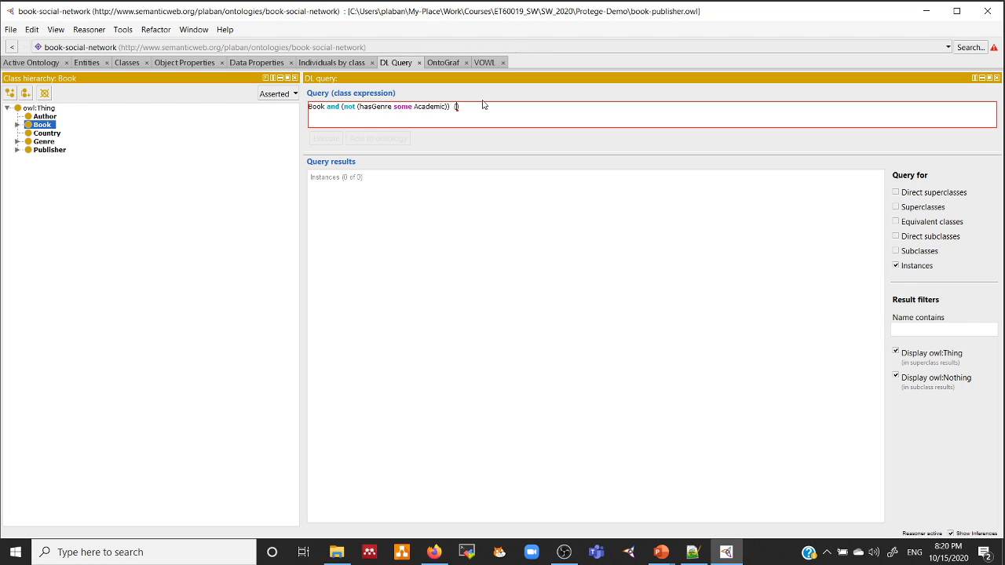
type("hasGenere")
key("BackSpace")
key("BackSpace")
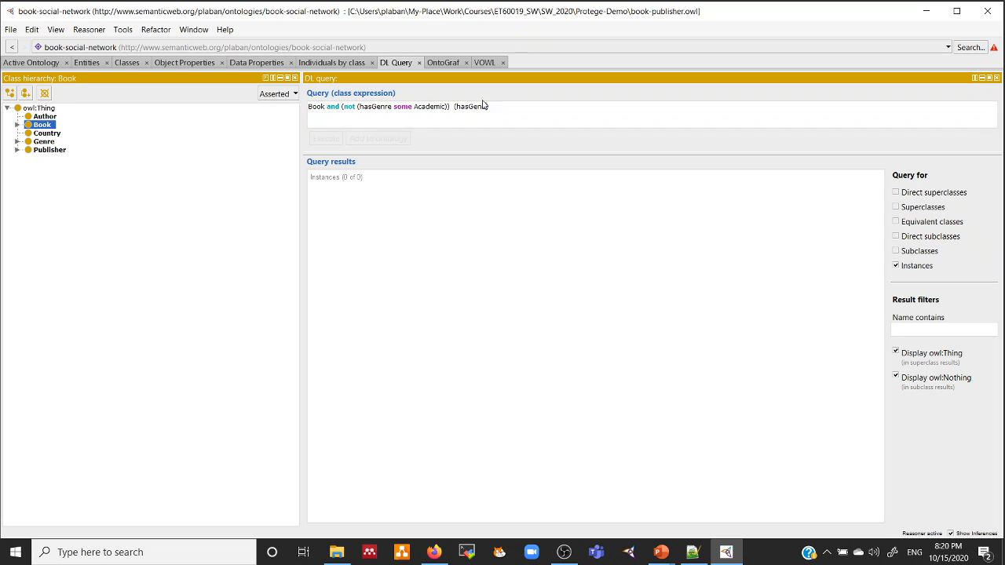
key("BackSpace")
type("re")
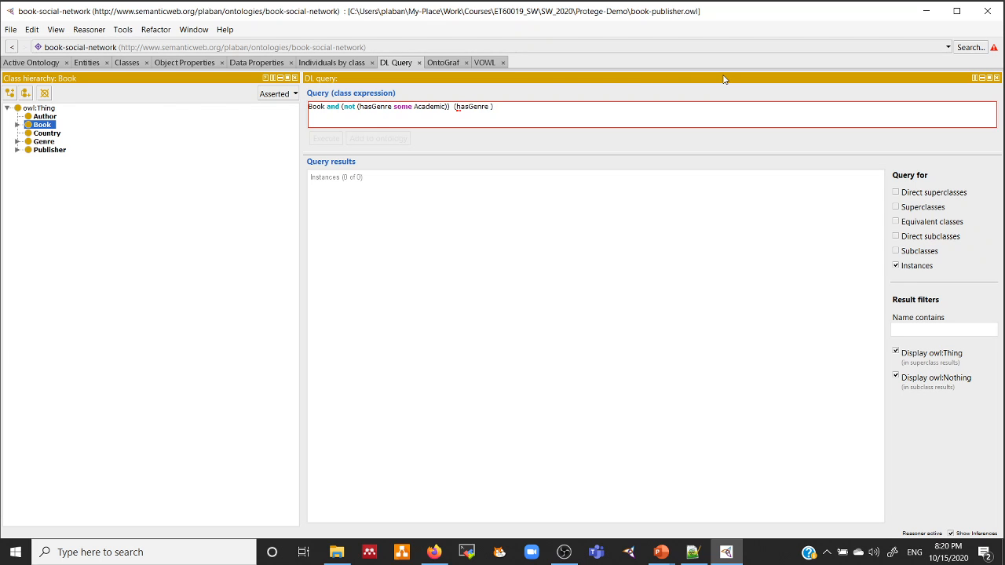
type(" only ")
type("()")
type("not Aca")
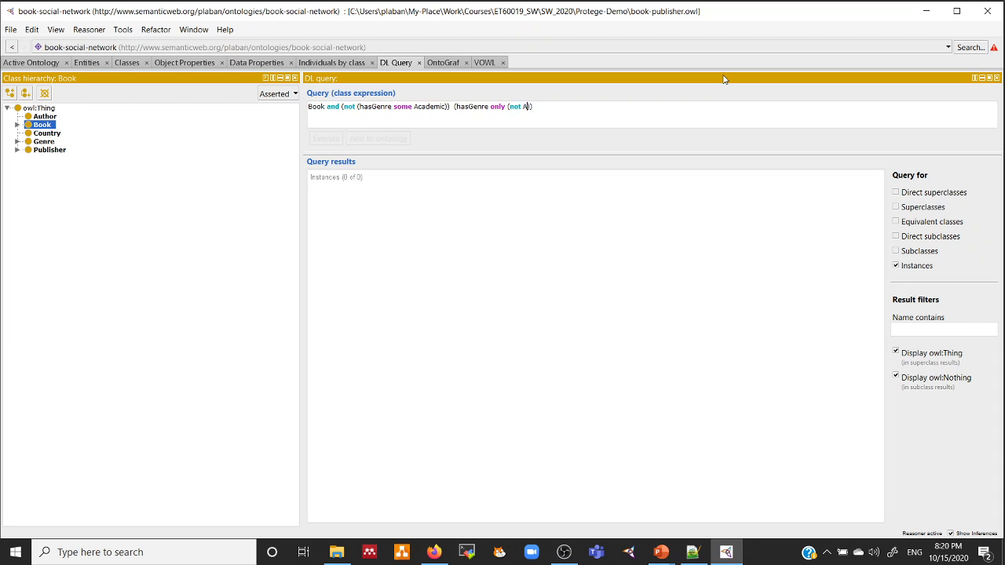
type("demic")
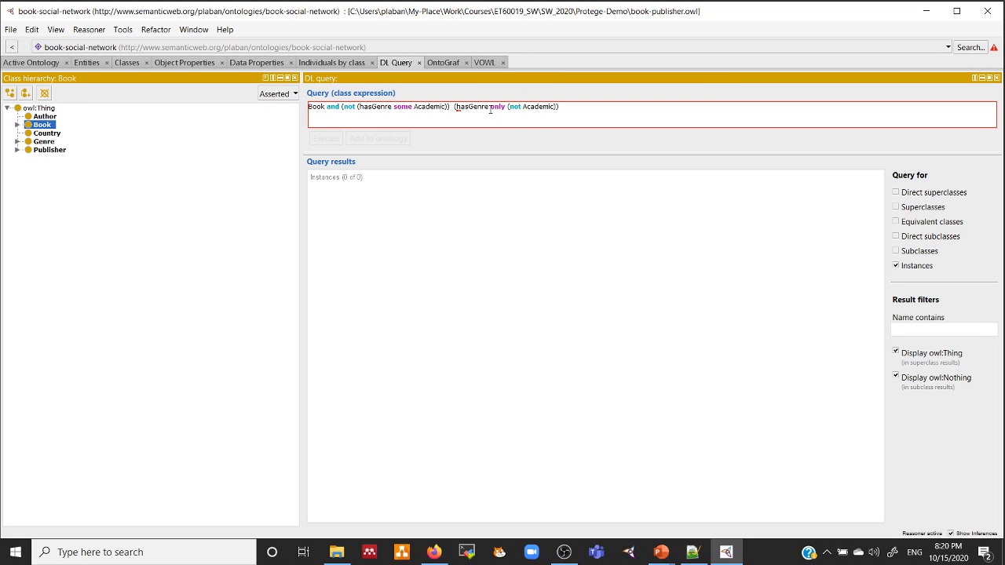
Remove the appended hasGenre only restriction so the query reads Book and (not (hasGenre some Academic)).
mouse_move(507, 107)
key("BackSpace")
key("BackSpace")
key("BackSpace")
key("BackSpace")
key("BackSpace")
key("BackSpace")
key("BackSpace")
key("BackSpace")
key("BackSpace")
key("BackSpace")
key("BackSpace")
key("BackSpace")
key("BackSpace")
key("BackSpace")
key("BackSpace")
key("BackSpace")
key("BackSpace")
key("BackSpace")
key("BackSpace")
key("BackSpace")
key("BackSpace")
key("BackSpace")
key("BackSpace")
key("BackSpace")
key("BackSpace")
key("BackSpace")
key("BackSpace")
key("BackSpace")
key("BackSpace")
key("BackSpace")
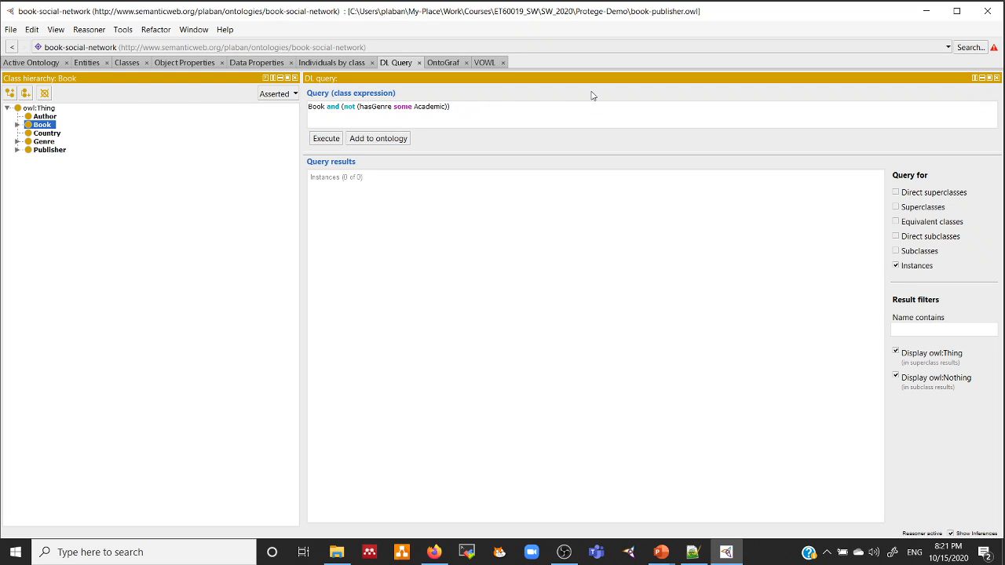
Add the type expression hasGenre only {Mistery} to the Great_Expectations individual.
left_click(330, 63)
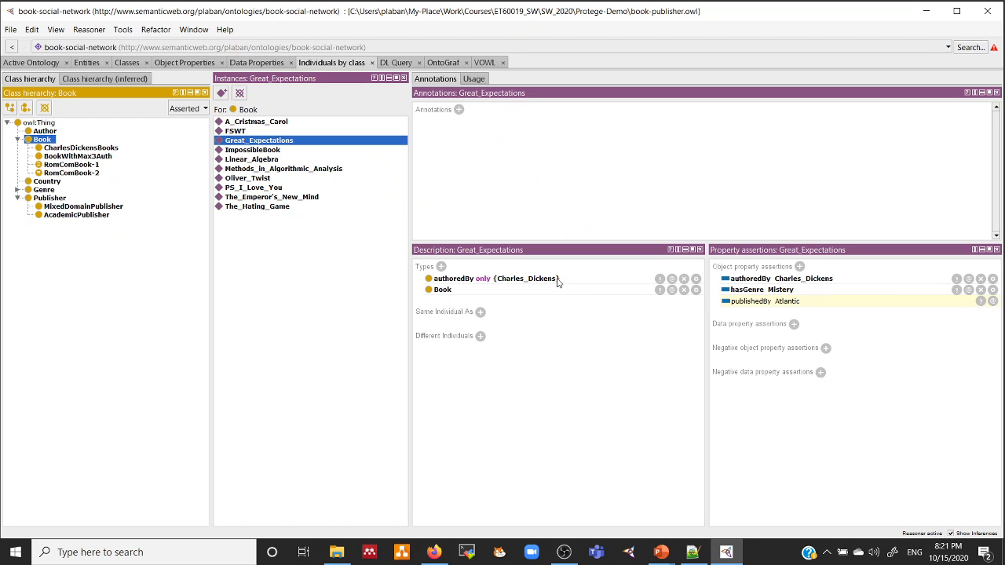
left_click(441, 267)
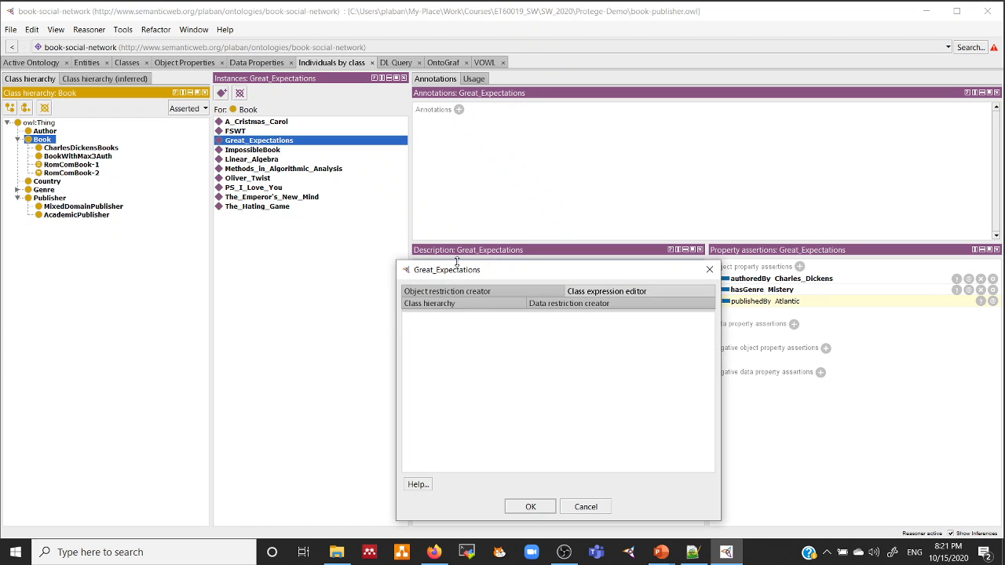
left_click_drag(518, 277, 627, 87)
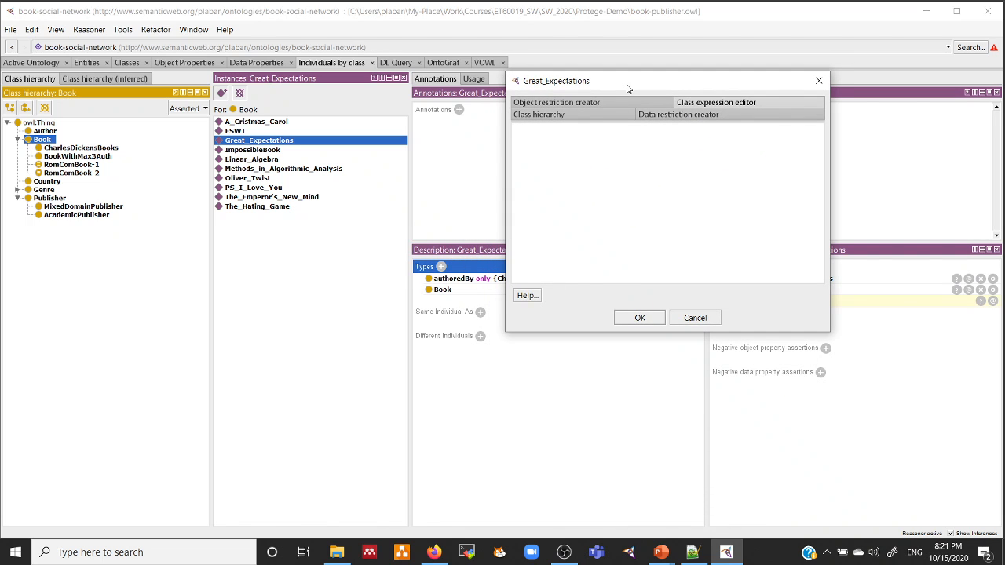
type("hasGenre only {Algorithm}")
key("BackSpace")
key("BackSpace")
key("BackSpace")
key("BackSpace")
key("BackSpace")
key("BackSpace")
key("BackSpace")
key("BackSpace")
key("BackSpace")
key("BackSpace")
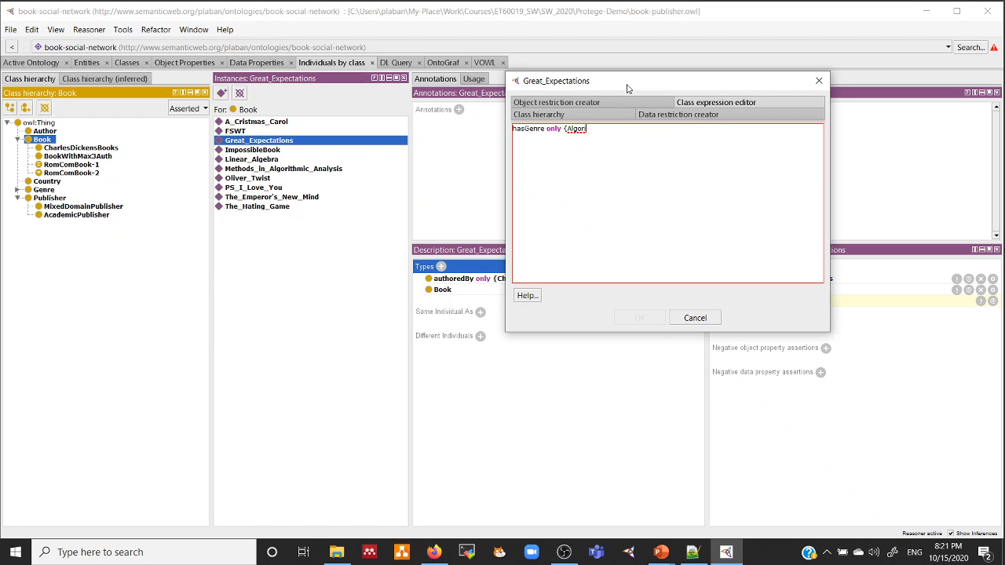
type("Mistery}")
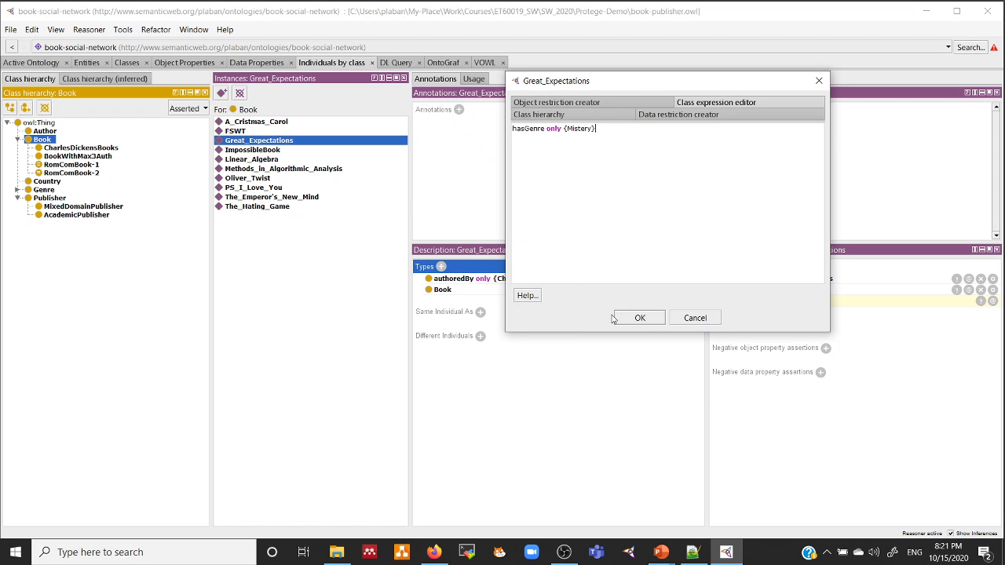
left_click(637, 318)
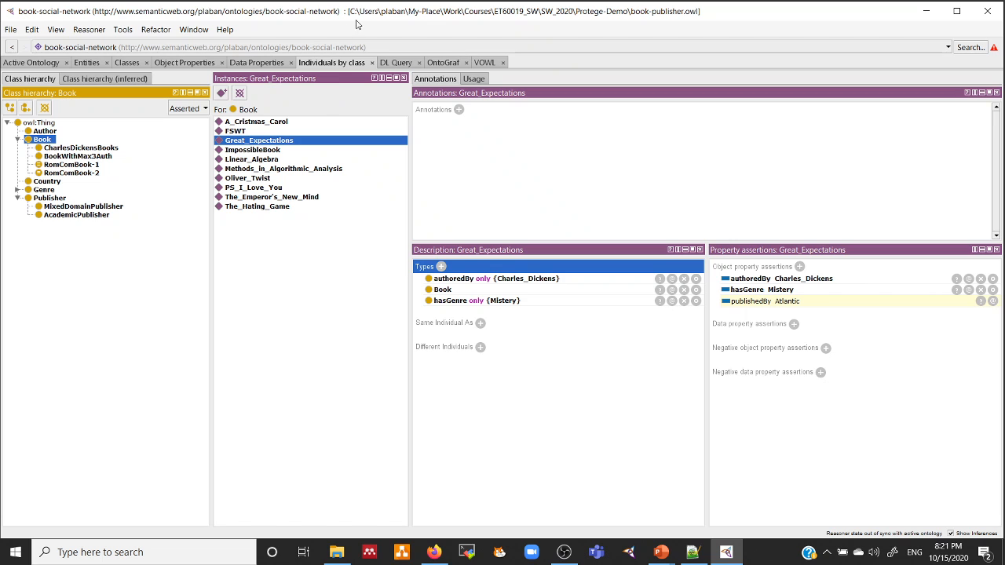
Synchronize the reasoner to update the results of the non-academic books DL query.
left_click(394, 63)
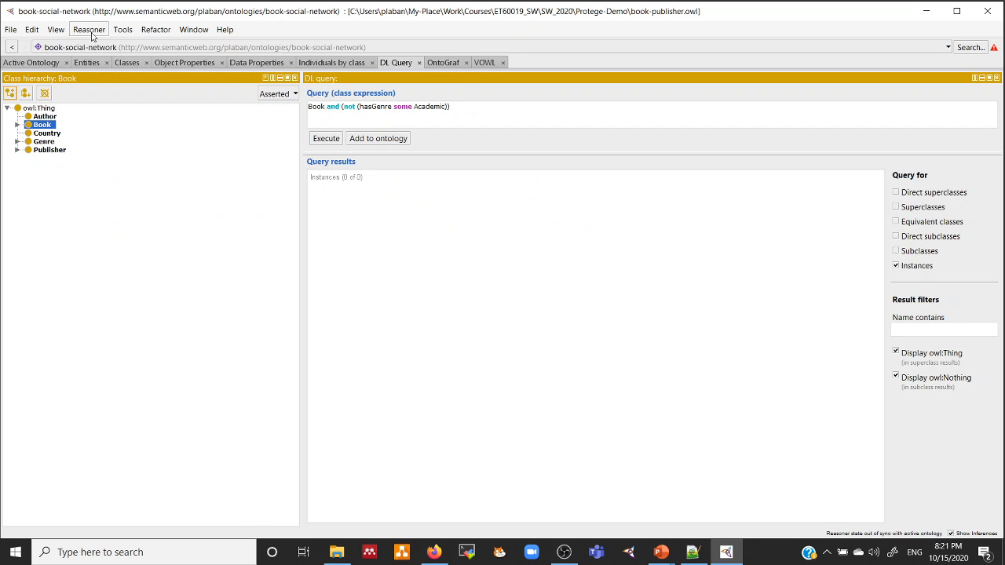
left_click(88, 29)
left_click(102, 61)
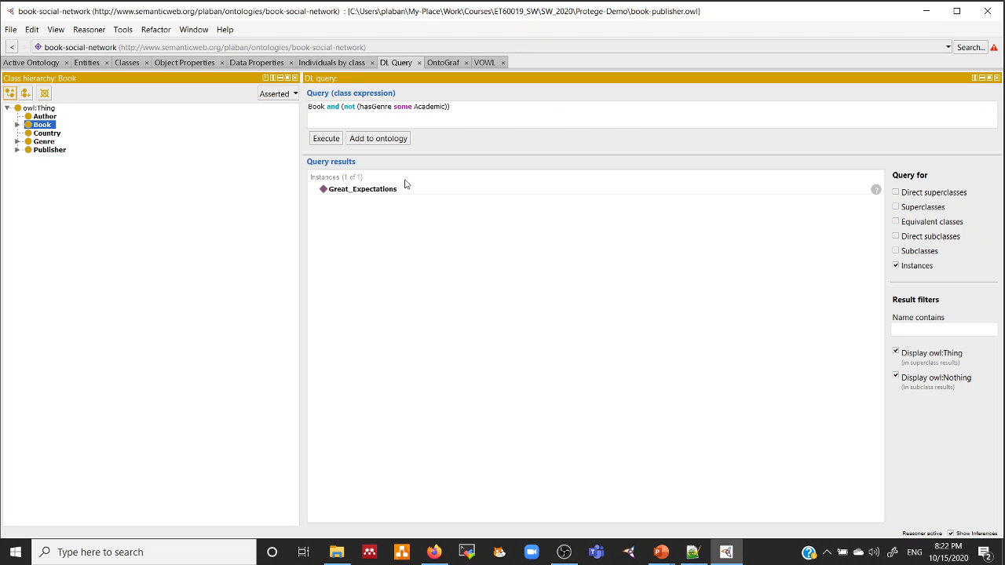
Display the book-social-network ontology as a VOWL graph.
left_click(484, 63)
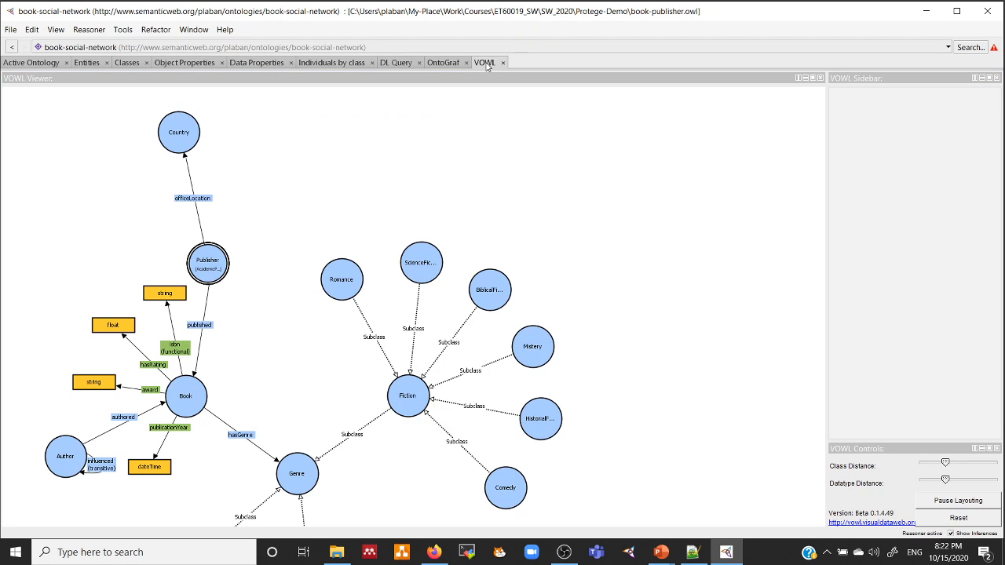